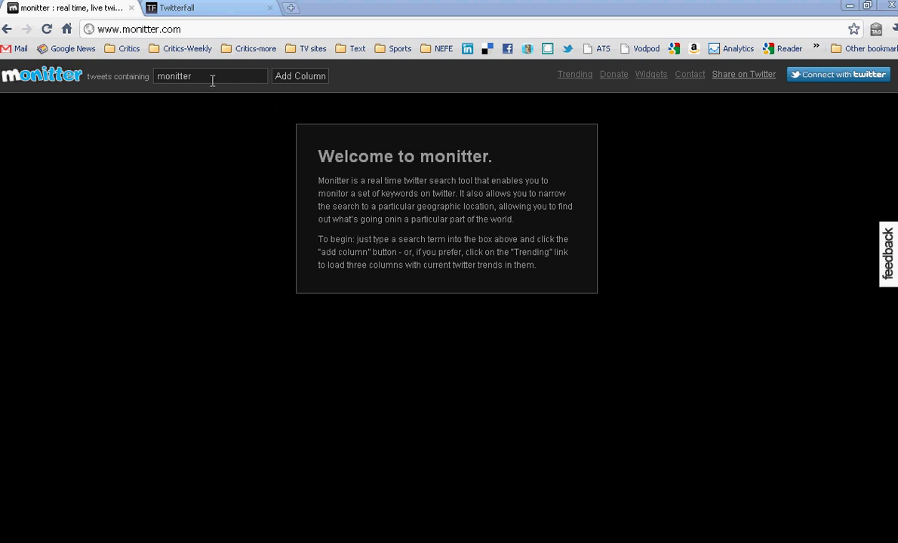
Select the default 'monitter' keyword in the tweets-containing box to clear it
left_click_drag(212, 81, 144, 75)
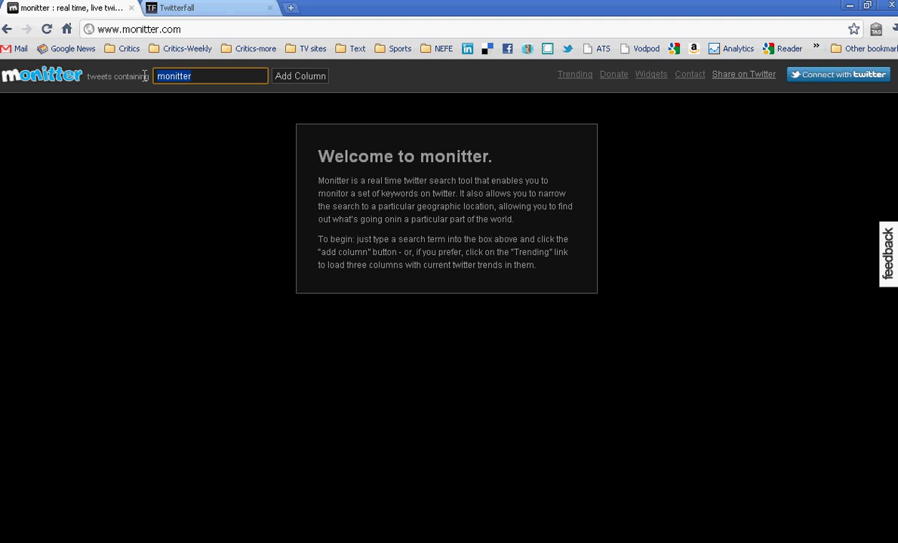
Add a live 'libya' tweet column, then pause and resume its stream
type("libya")
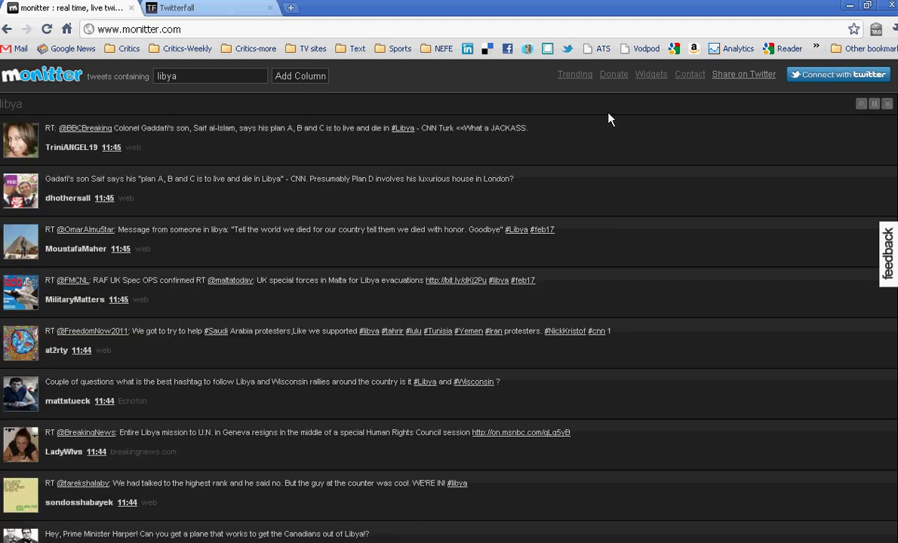
left_click(874, 104)
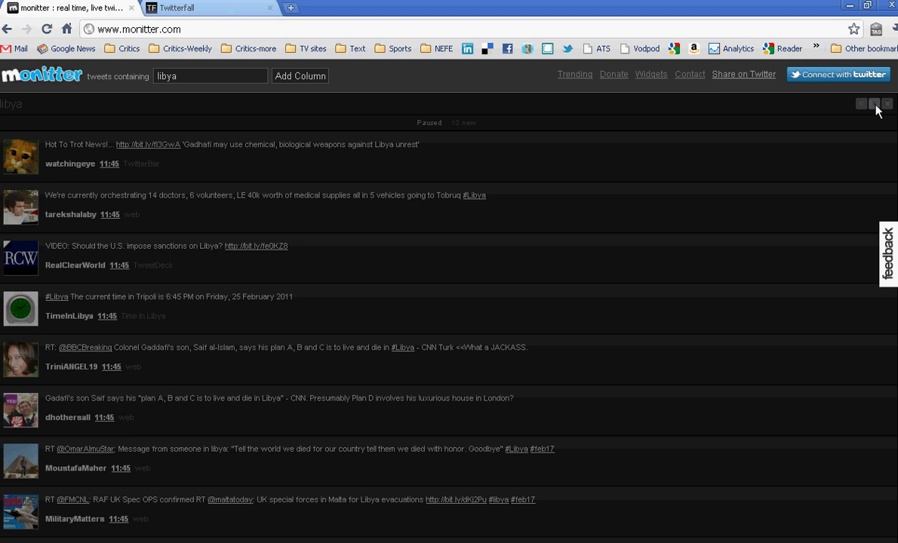
left_click(875, 105)
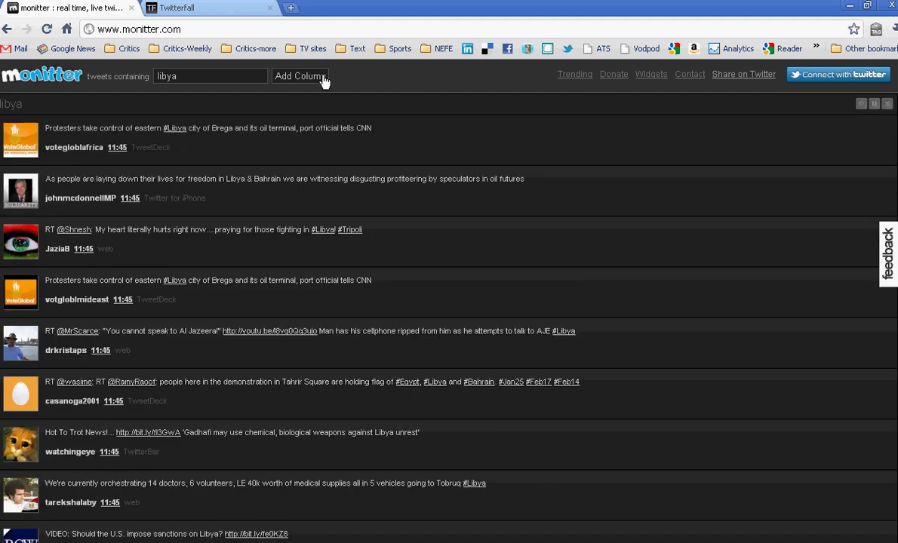
Add a 'united nations' column beside libya and close the duplicate libya column
left_click(323, 78)
left_click(213, 75)
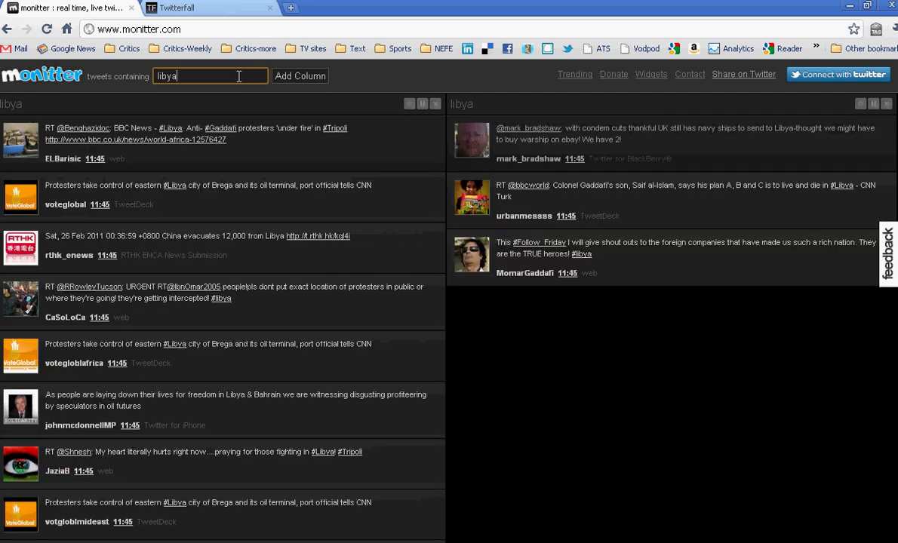
left_click_drag(213, 76, 125, 77)
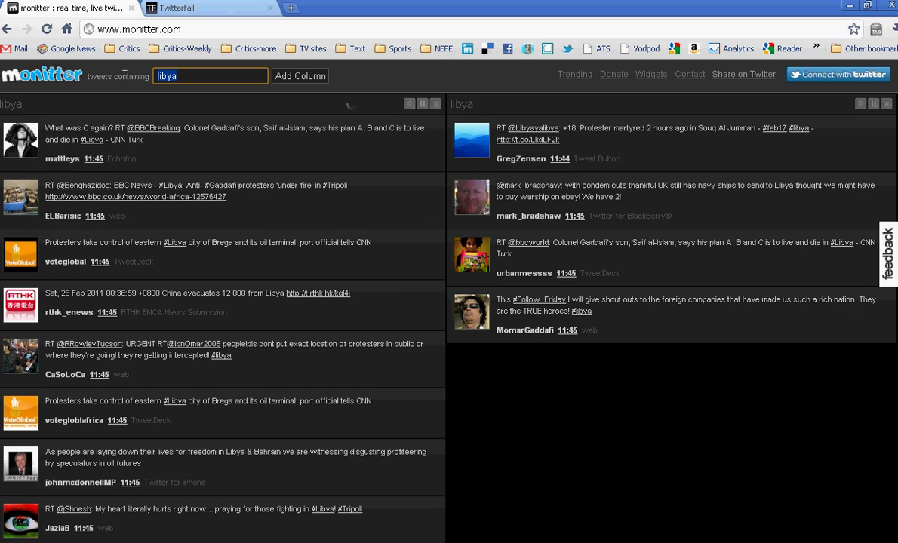
type("united nations")
left_click(277, 79)
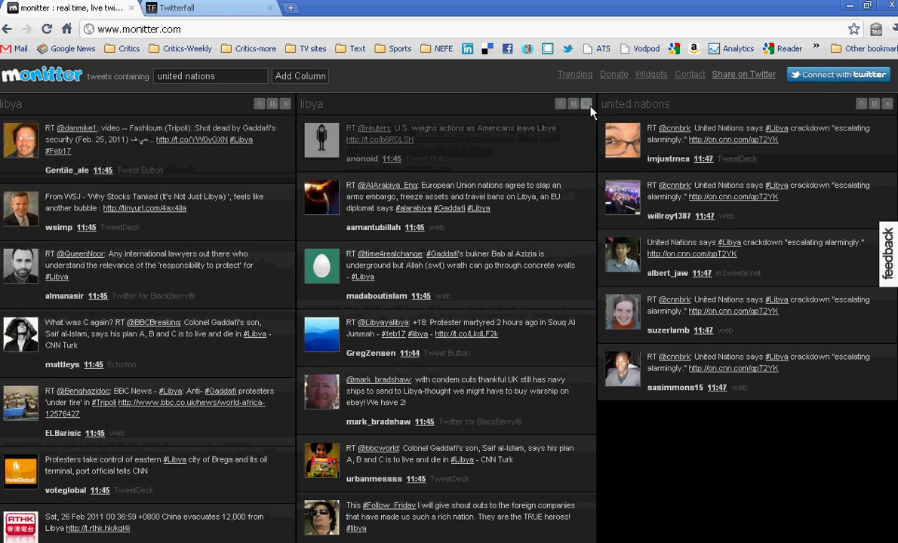
left_click(587, 104)
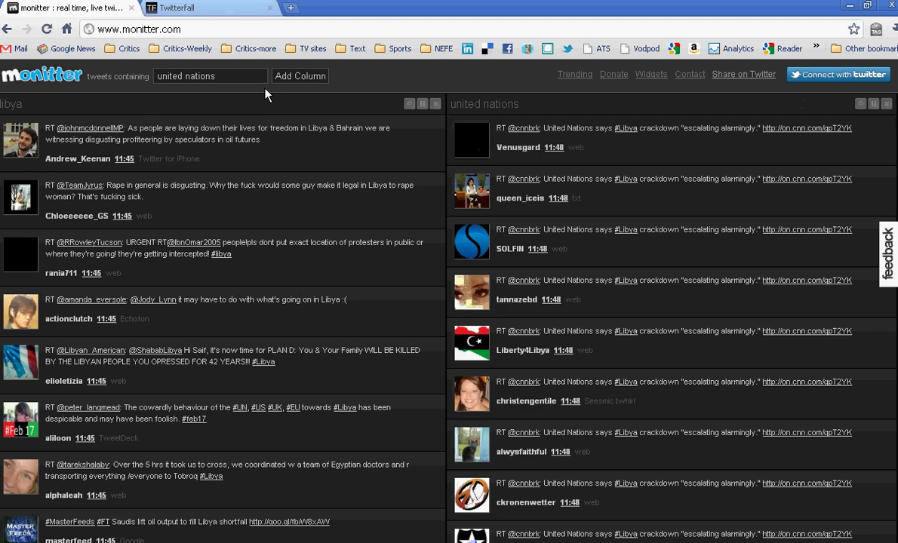
Set the united nations column's location to Washington, DC with a 10-mile radius and save
left_click(861, 104)
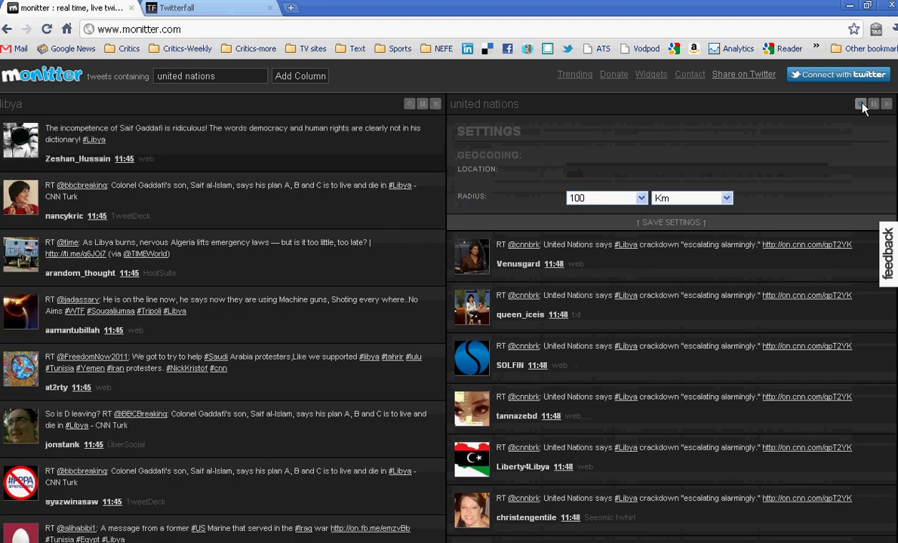
left_click(798, 168)
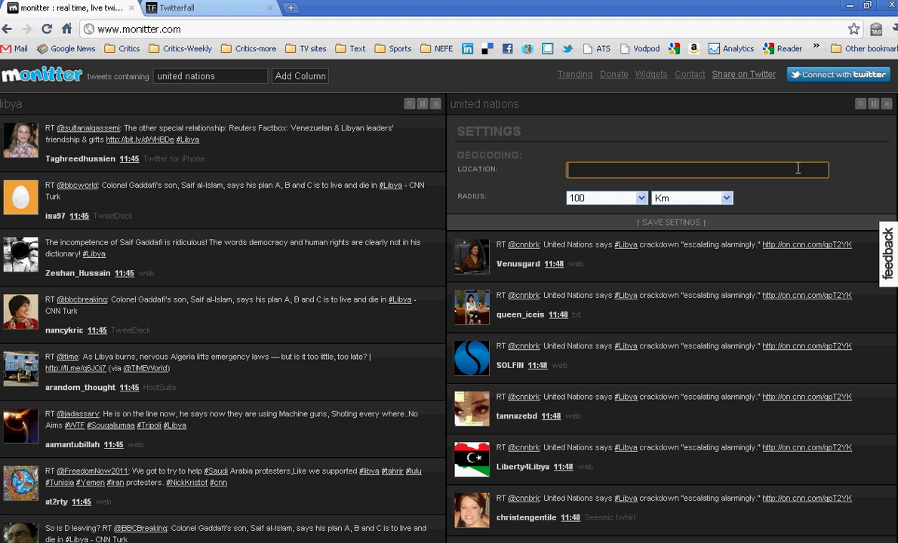
type("Wa")
key("Down")
key("Return")
key("Tab")
key("BackSpace")
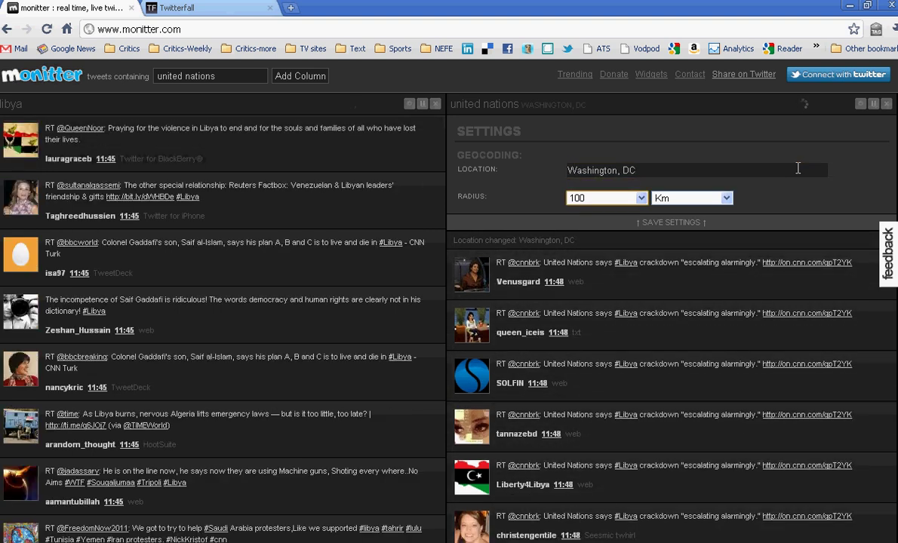
key("Tab")
key("Down")
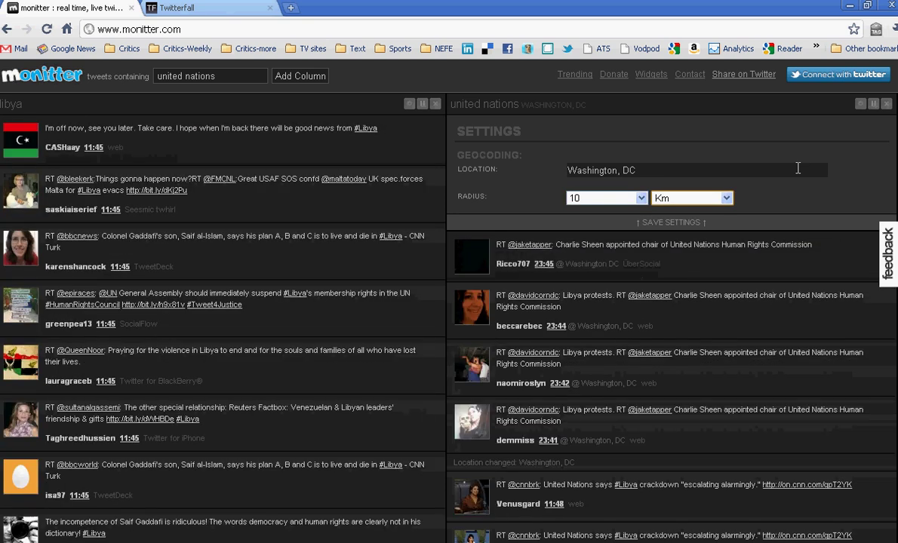
left_click(672, 222)
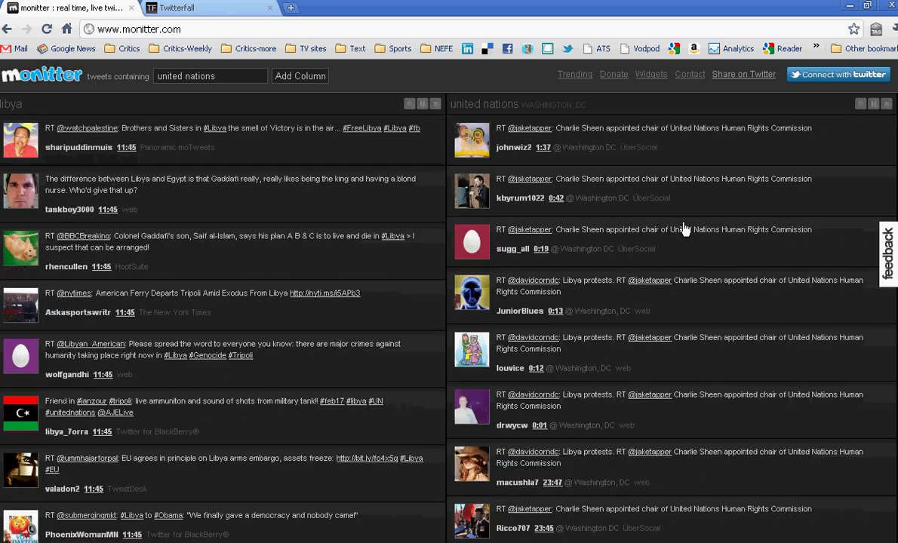
In Twitterfall, add 'libya' as a custom search so its tweets stream into the feed
left_click(228, 13)
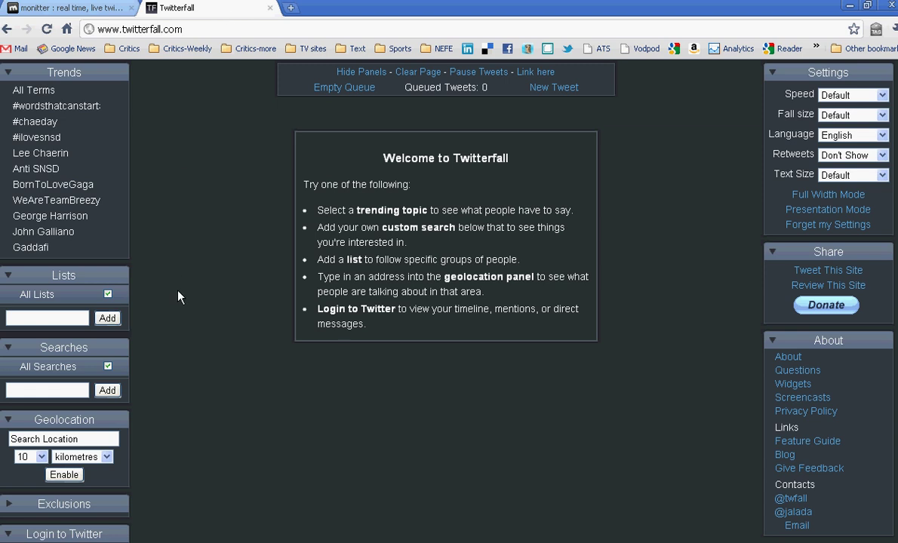
scroll(178, 297, "down", 1)
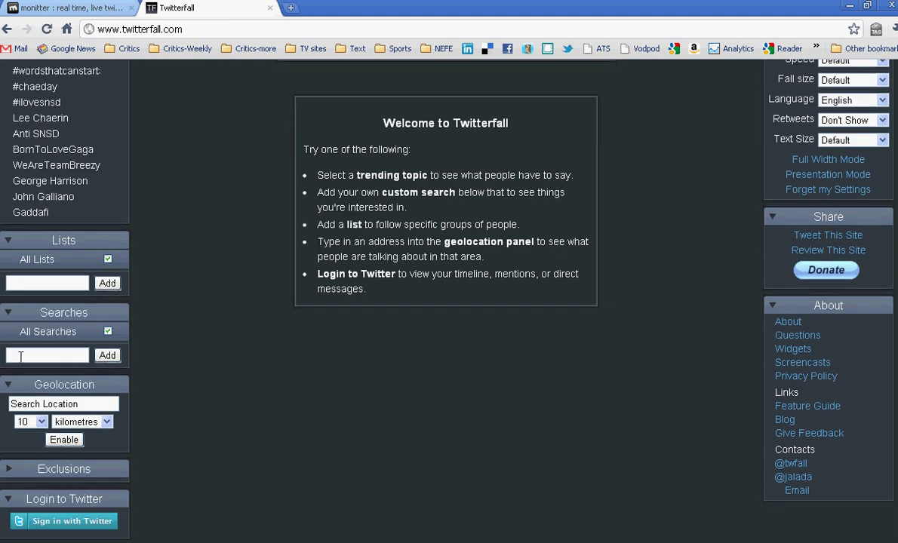
left_click(20, 356)
left_click(107, 355)
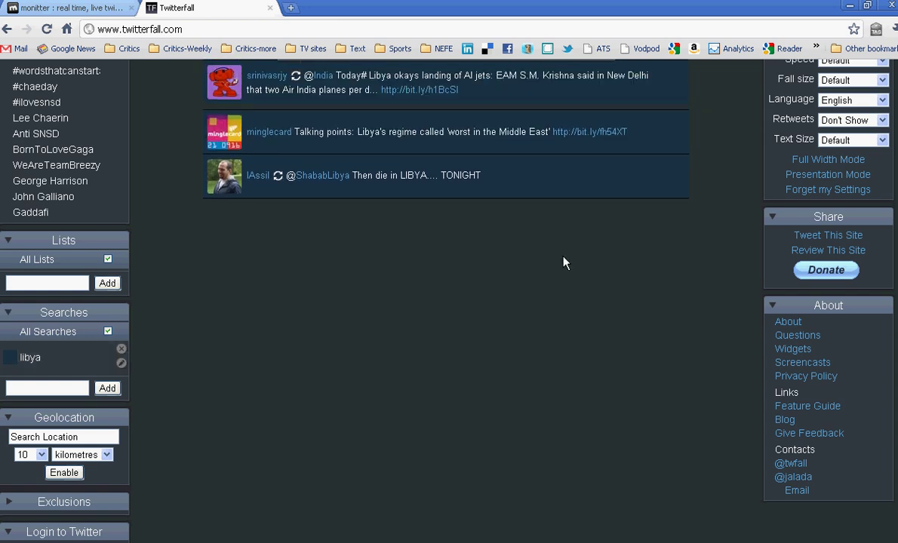
scroll(564, 261, "up", 1)
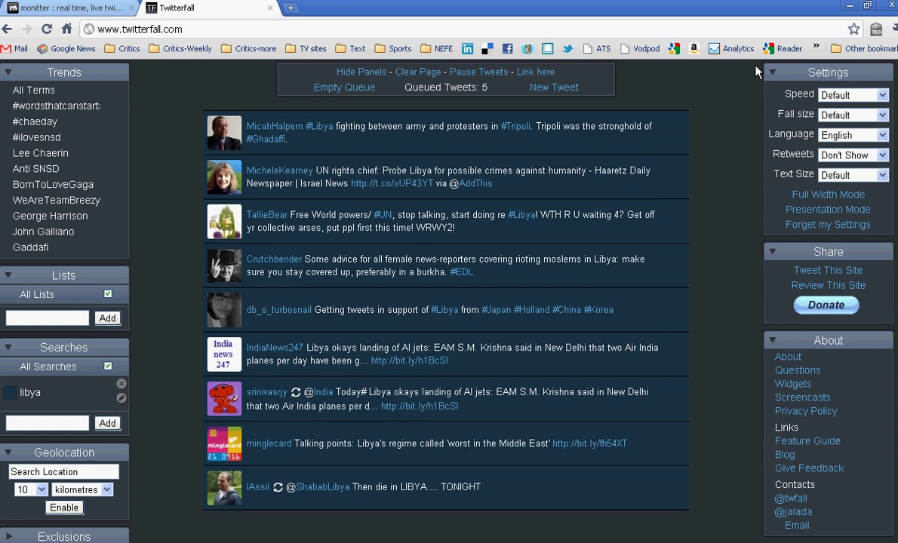
Set Twitterfall to Fast speed, Default fall size and retweets not shown
left_click(882, 96)
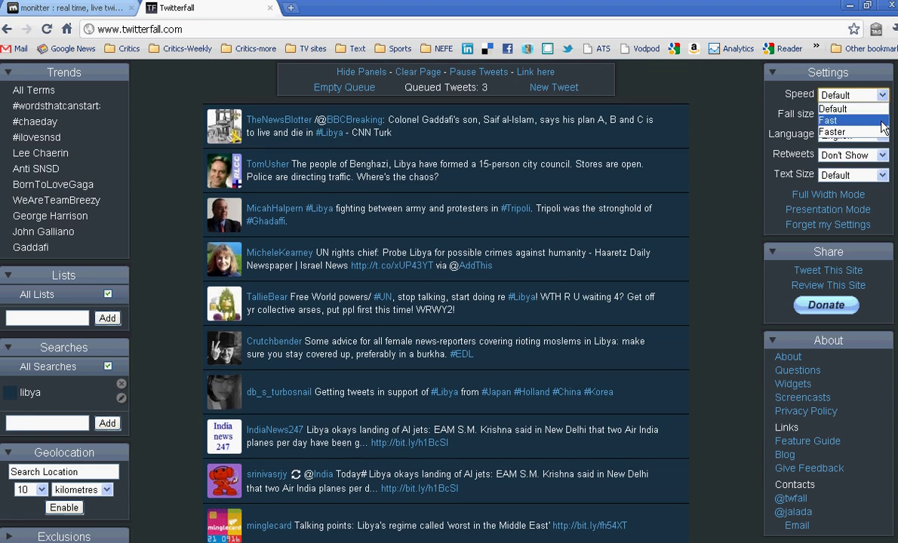
left_click(875, 120)
left_click(882, 115)
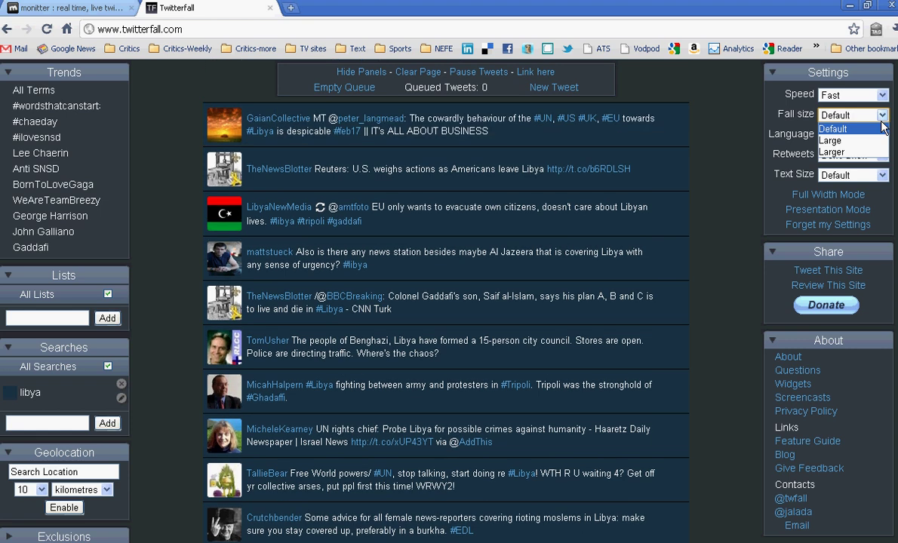
left_click(768, 129)
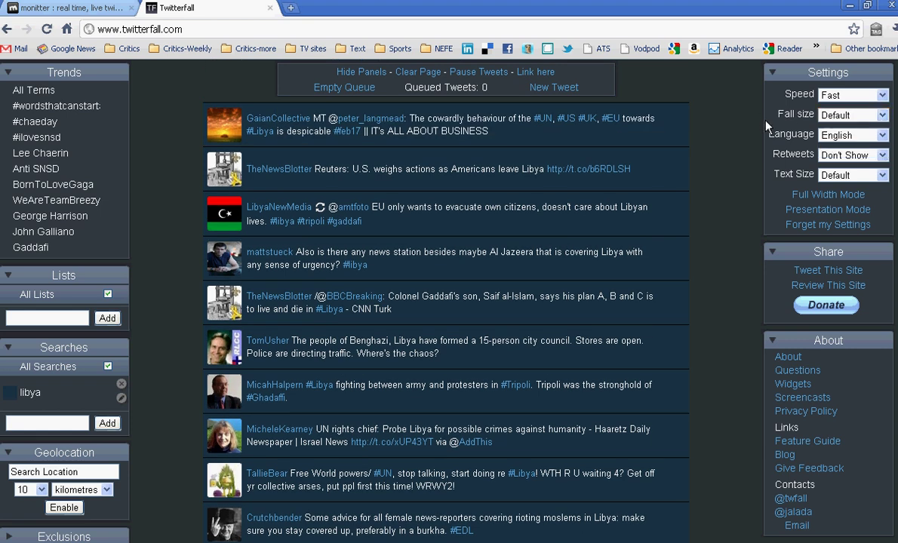
left_click(824, 153)
left_click(874, 180)
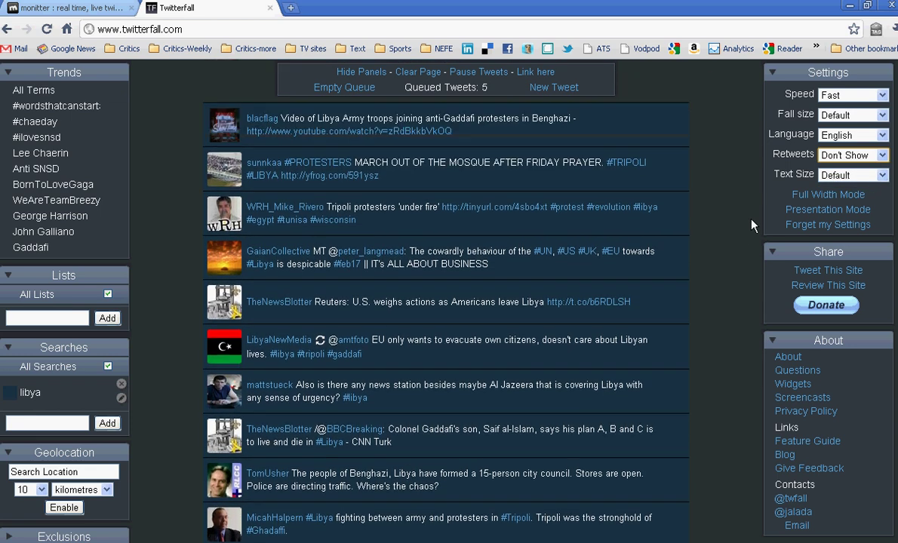
left_click(54, 419)
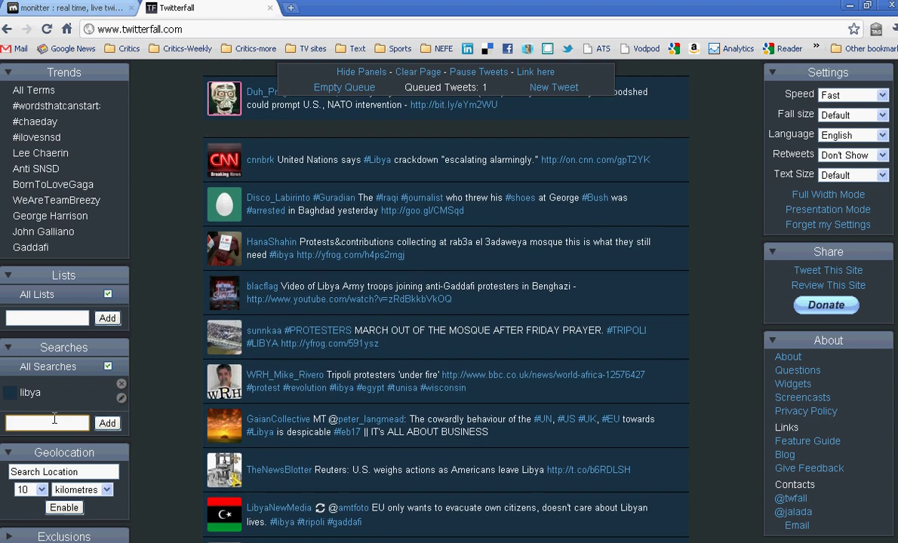
Add 'united nations' as a second Twitterfall search, correcting a typo along the way
type("united")
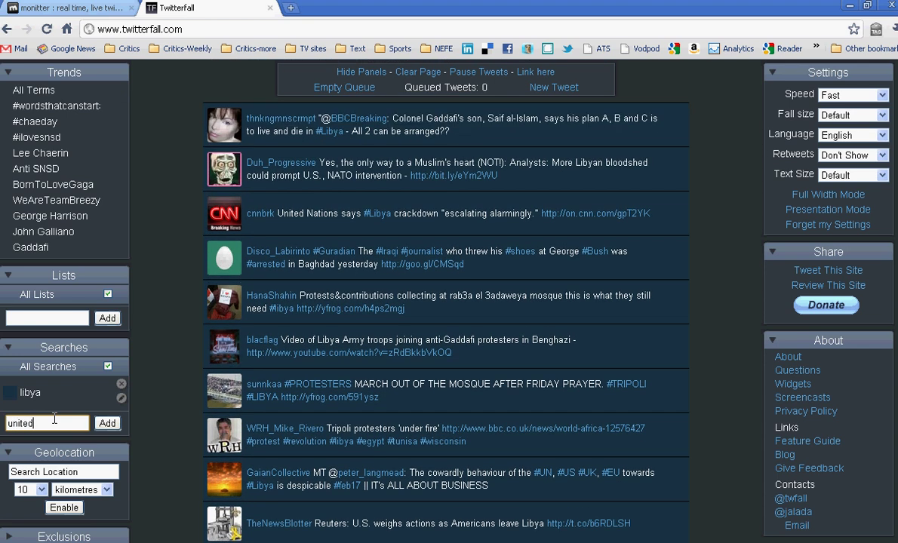
type(" s")
key("BackSpace")
type("nations")
left_click(103, 424)
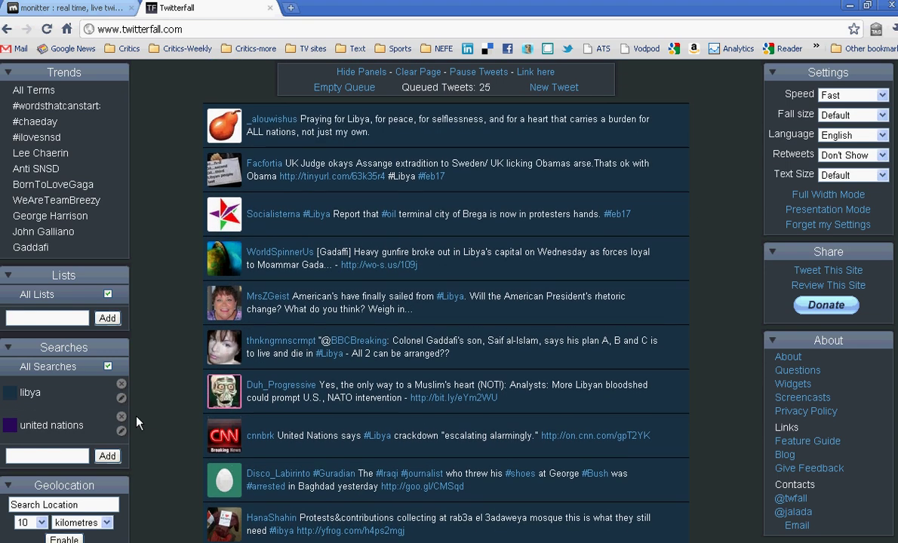
Enable Twitterfall geolocation for Washington, DC with a 10-mile radius in miles
scroll(142, 427, "down", 4)
scroll(142, 427, "up", 3)
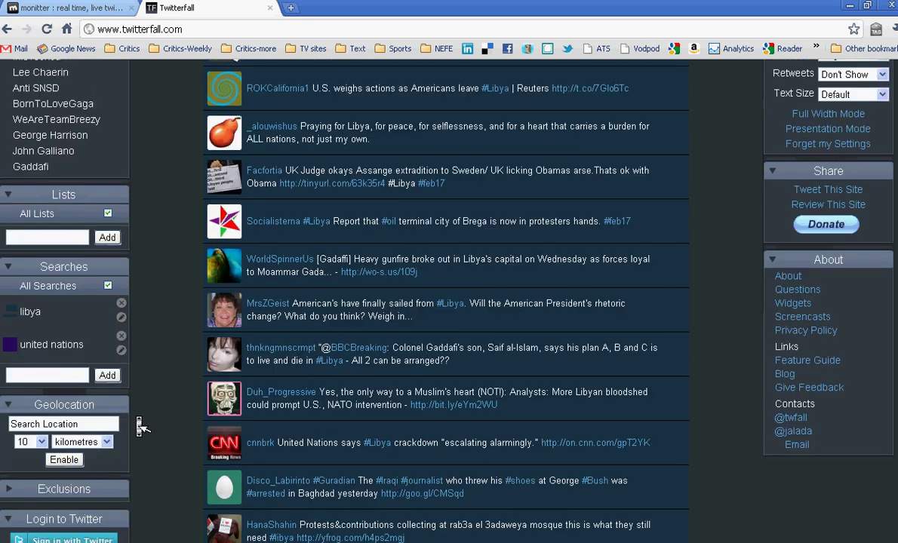
scroll(141, 428, "down", 1)
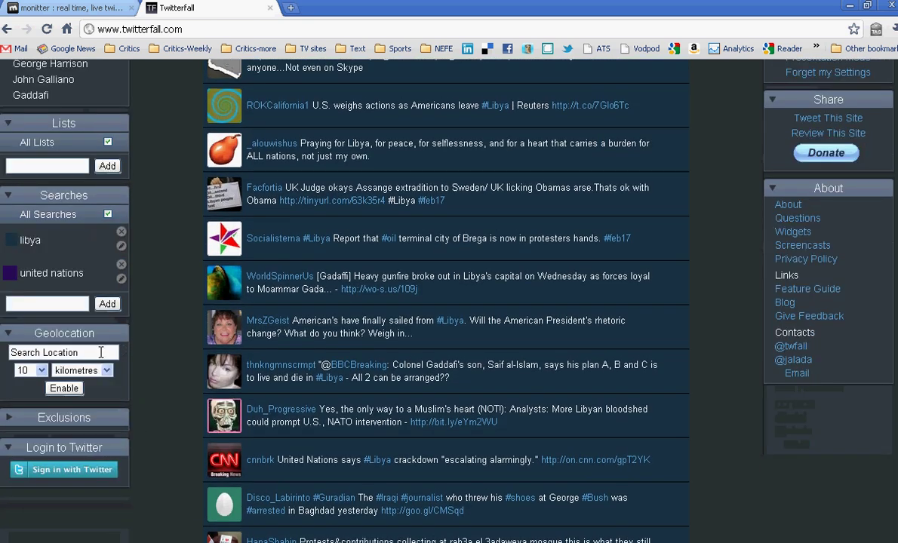
left_click(100, 351)
type("wash")
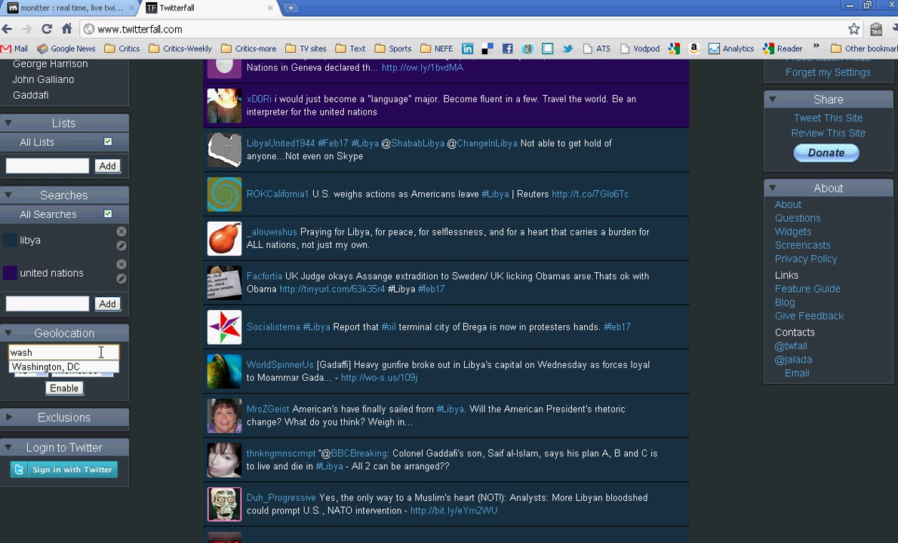
left_click(100, 367)
left_click(96, 371)
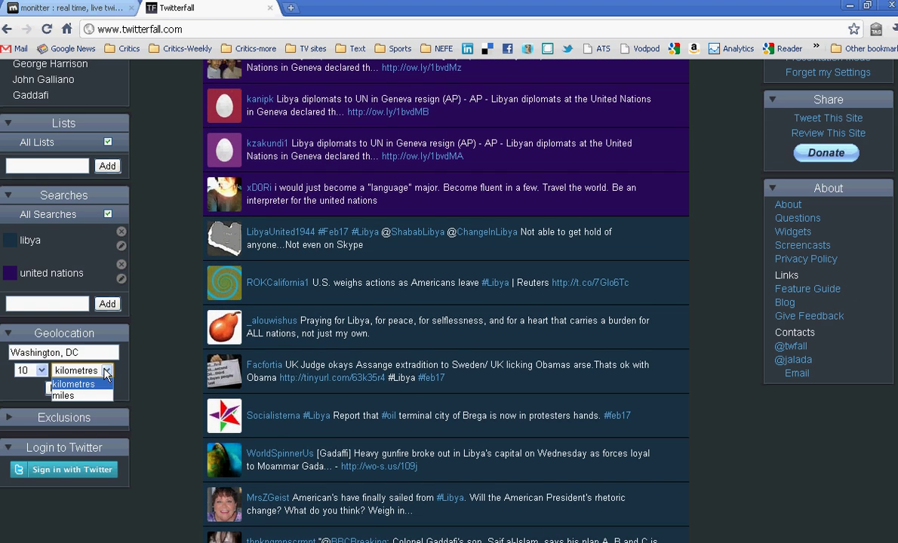
left_click(97, 396)
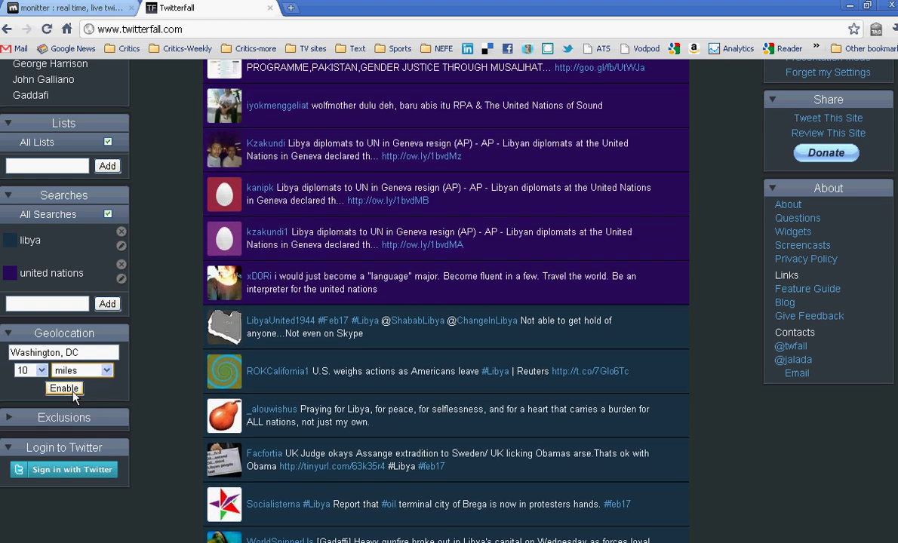
left_click(64, 388)
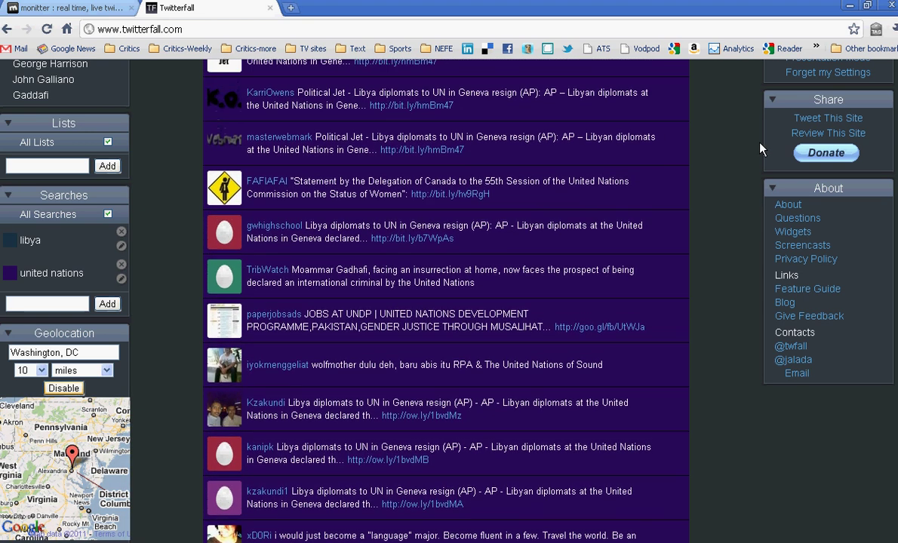
scroll(758, 152, "up", 3)
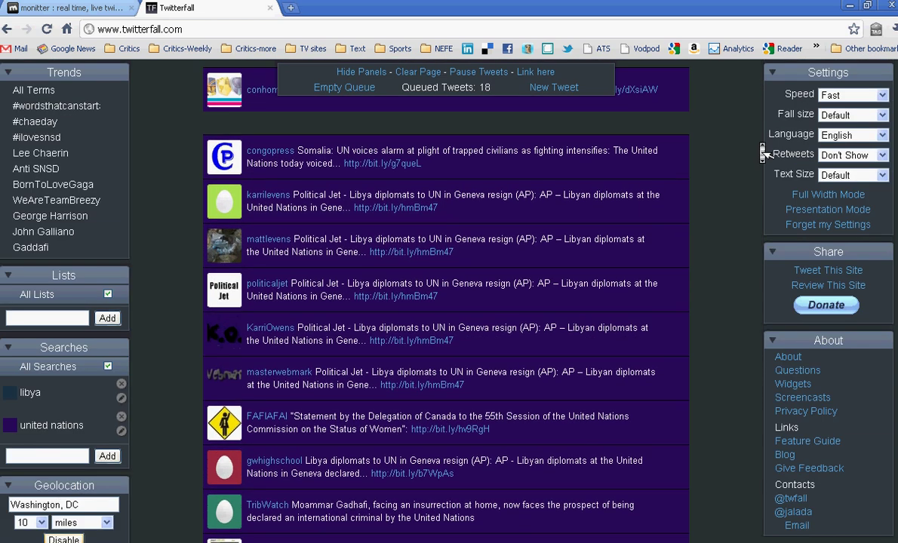